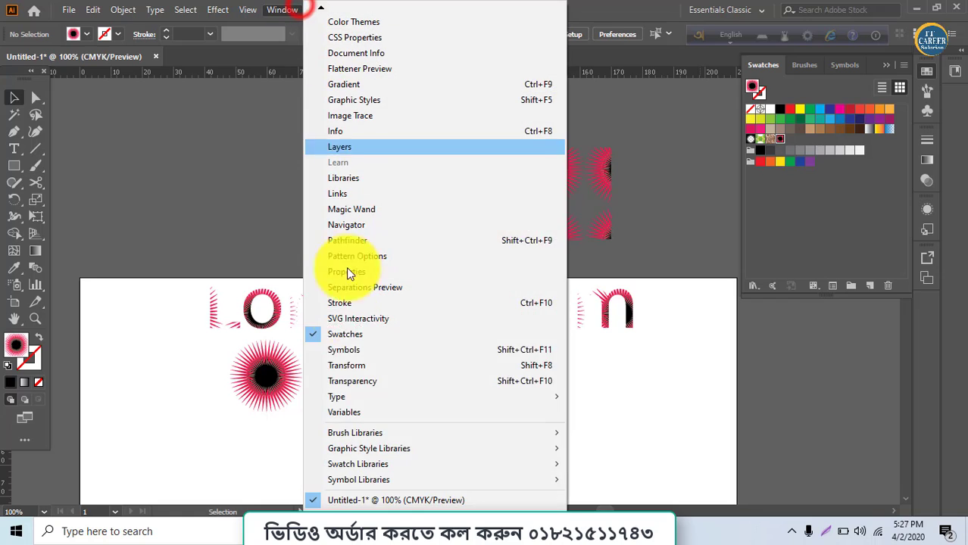
Hide the Swatches panel and show it again
left_click(342, 332)
left_click(282, 10)
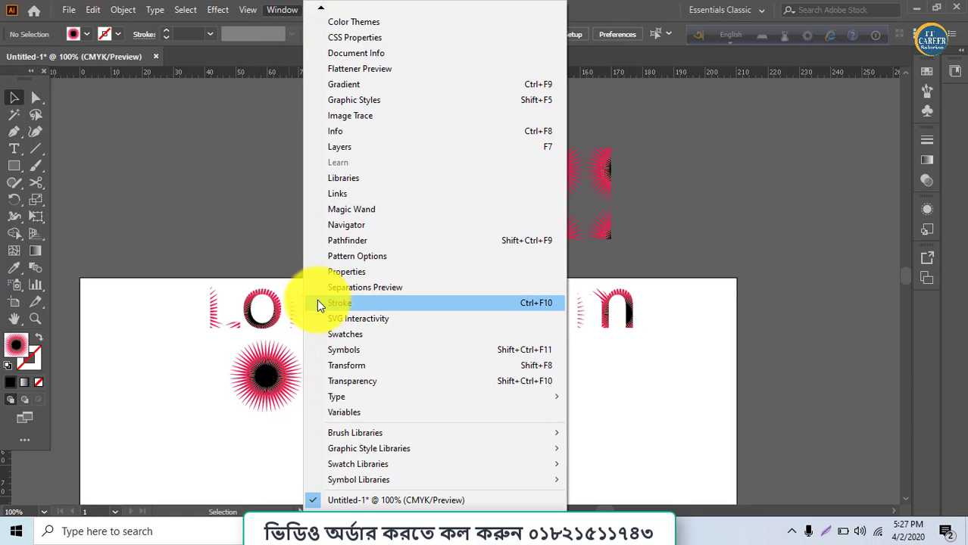
left_click(332, 334)
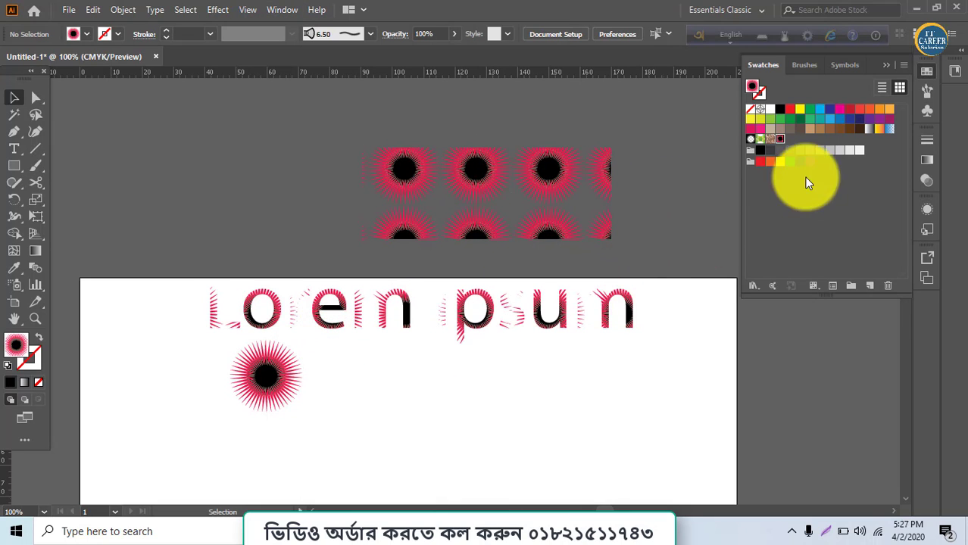
Fill the rectangle above the artboard with the brown swirl pattern, then with the green foliage pattern swatch
left_click(567, 189)
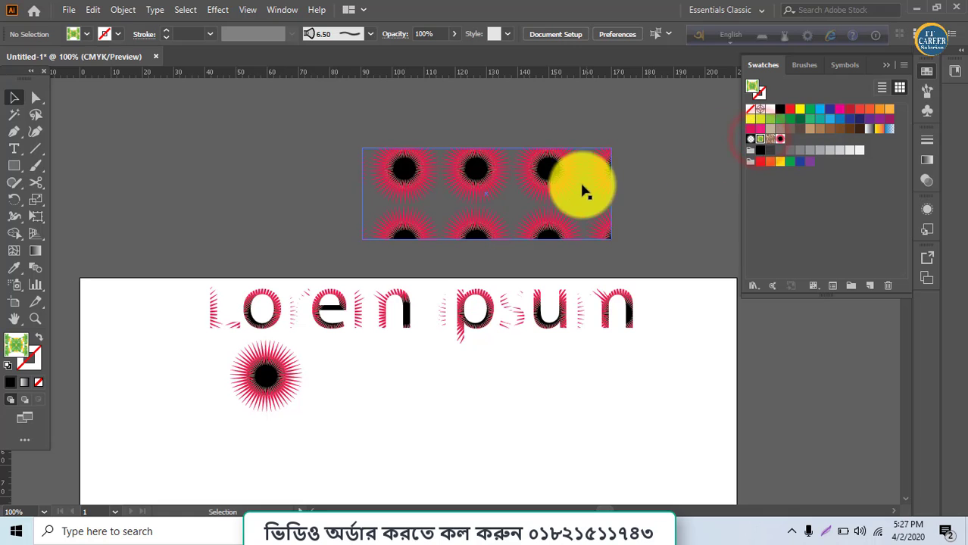
left_click(770, 141)
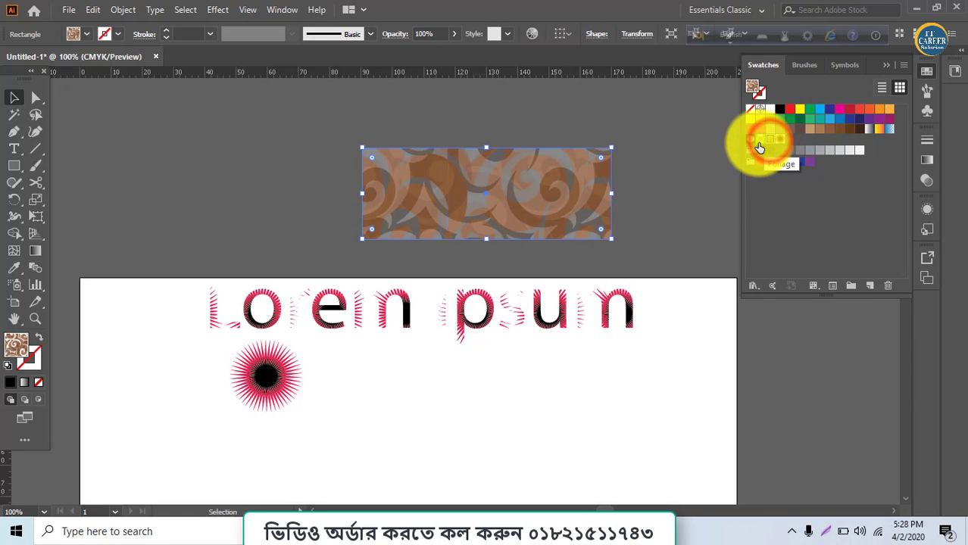
left_click(761, 139)
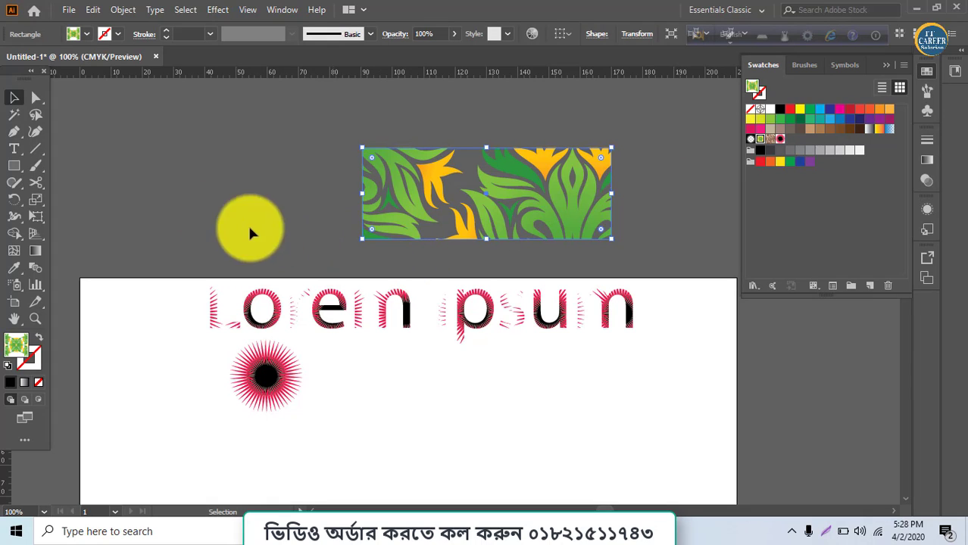
Delete the patterned rectangle, the lettering and the starburst together
left_click(14, 97)
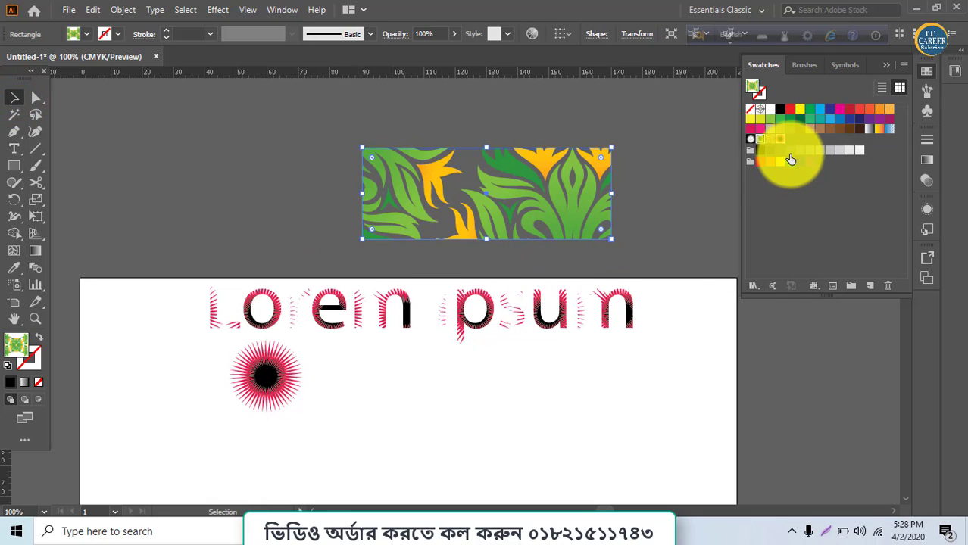
left_click(9, 100)
left_click_drag(168, 118, 590, 443)
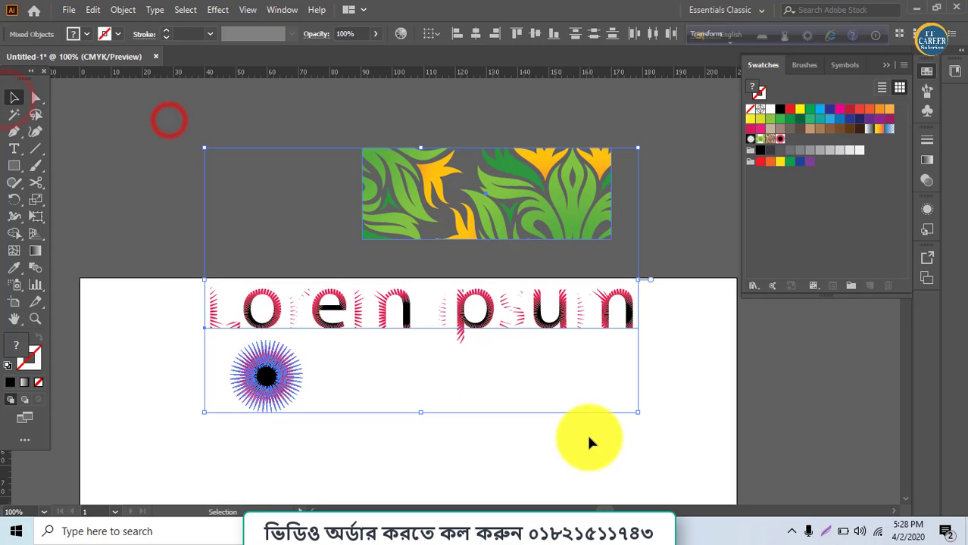
key("Delete")
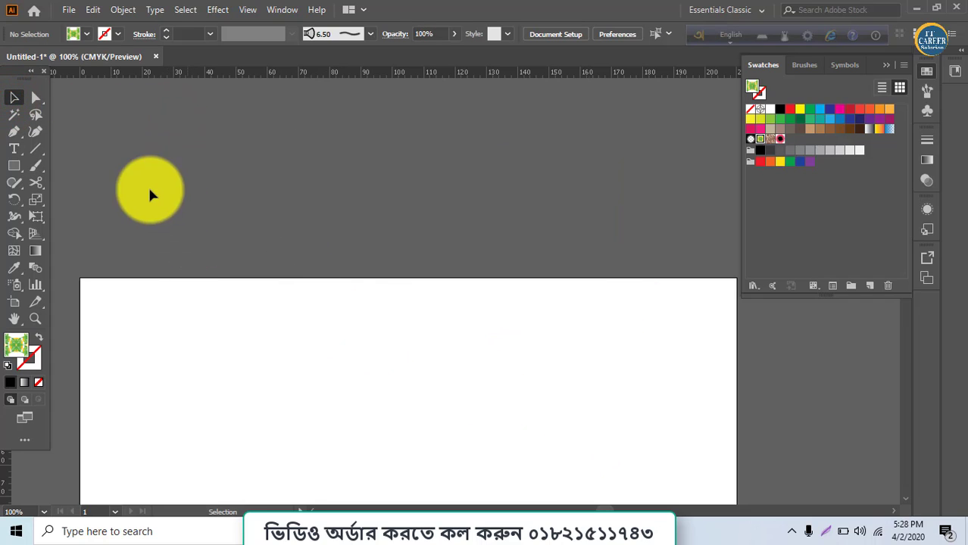
Draw a circle about 30 mm across in the upper part of the artboard and fill it black
left_click(9, 173)
left_click(10, 171)
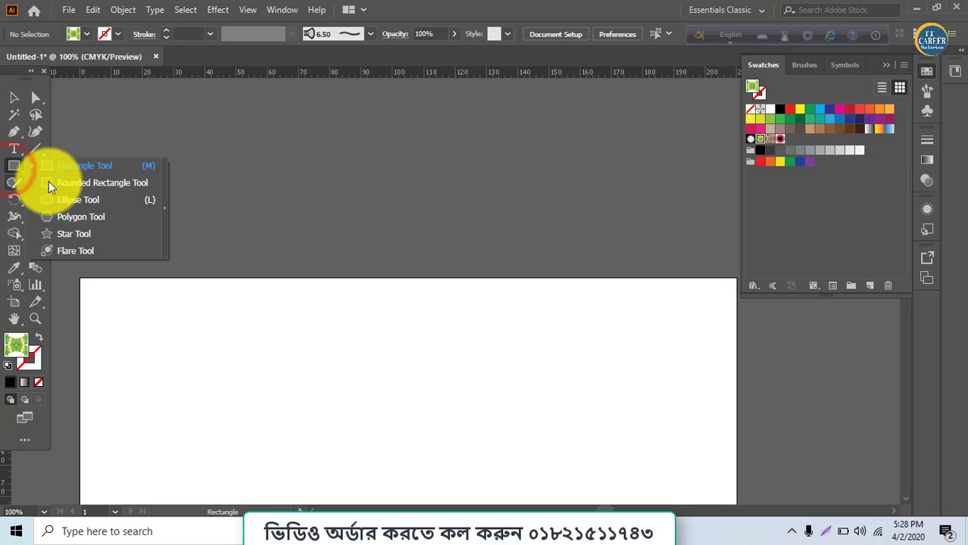
left_click(60, 200)
left_click_drag(282, 401, 328, 443)
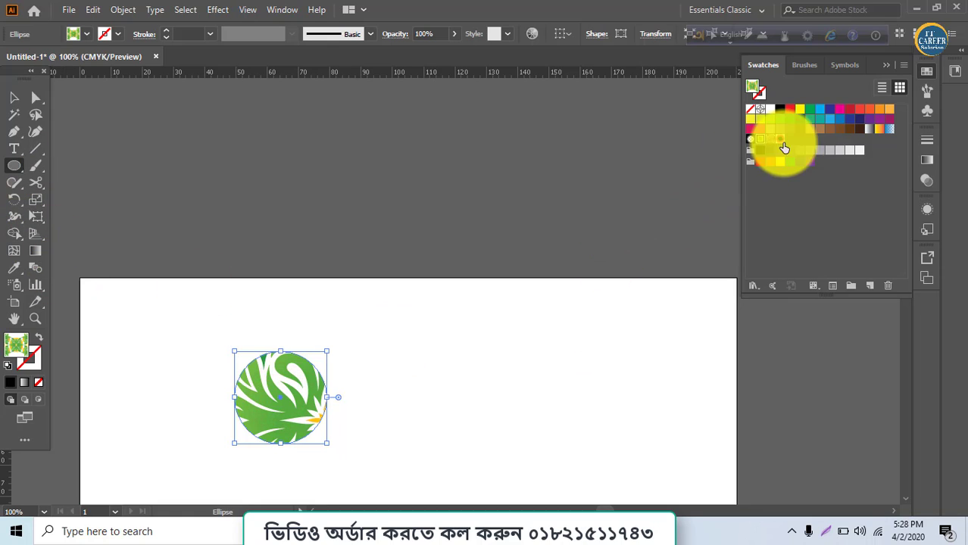
left_click(781, 109)
Duplicate the circle with a slight horizontal offset and use Shape Builder to cut away the overlap, leaving a ring of two thin crescents
left_click(14, 97)
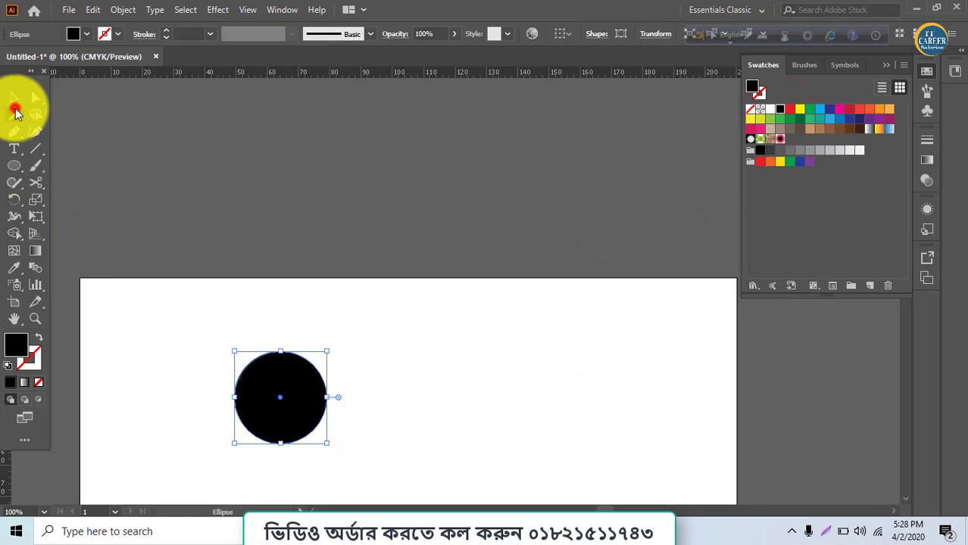
mouse_move(303, 407)
left_mouse_down()
mouse_move(315, 411)
mouse_move(303, 414)
left_mouse_up()
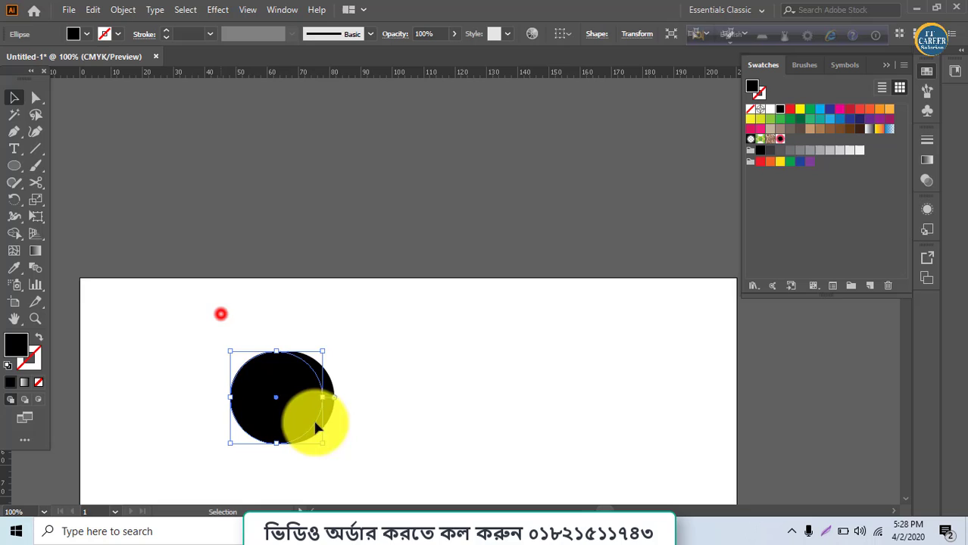
left_click(15, 234)
left_click(259, 389, "alt")
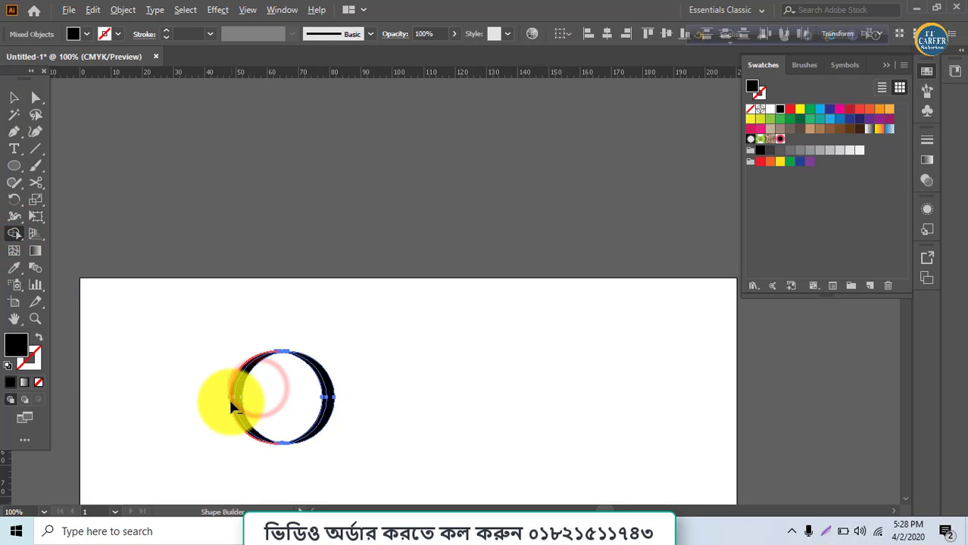
mouse_move(230, 399)
left_mouse_down()
mouse_move(317, 409)
mouse_move(263, 404)
left_mouse_up()
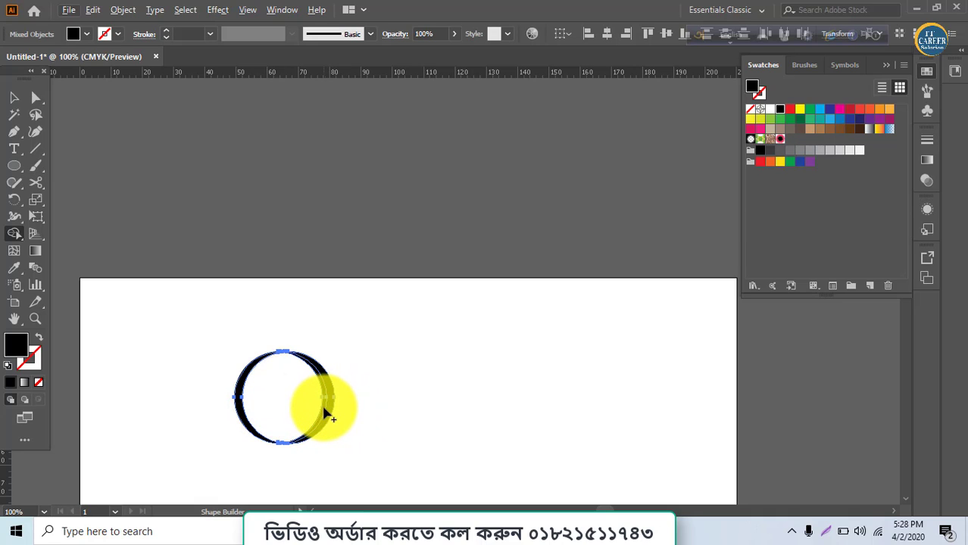
left_click(323, 407)
left_click_drag(319, 407, 277, 402)
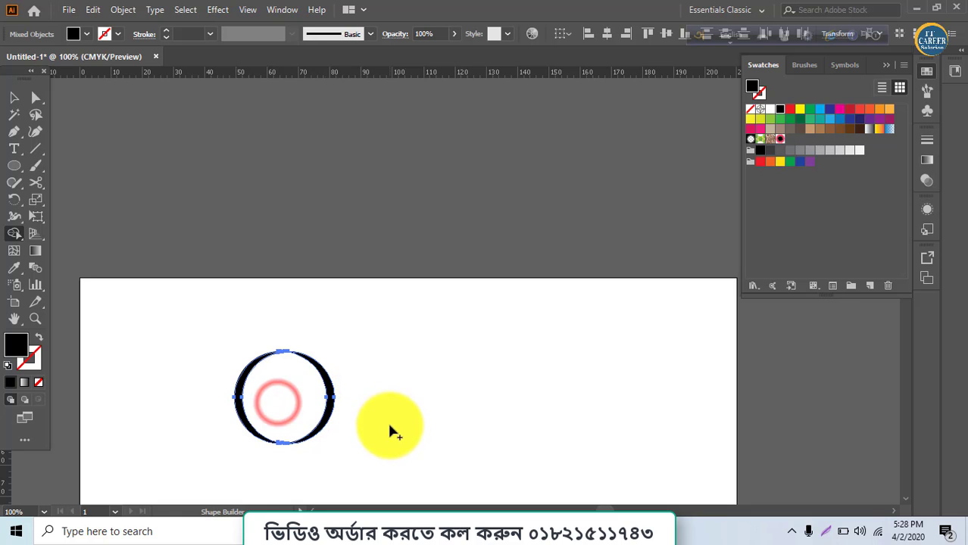
Fill the crescent ring with magenta
left_click(16, 101)
left_click(86, 33)
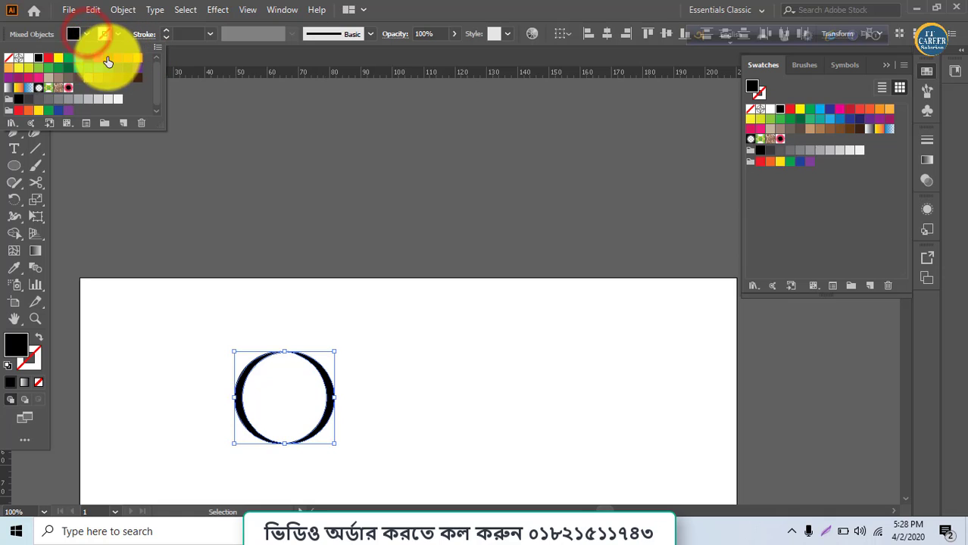
left_click(97, 58)
left_click(264, 303)
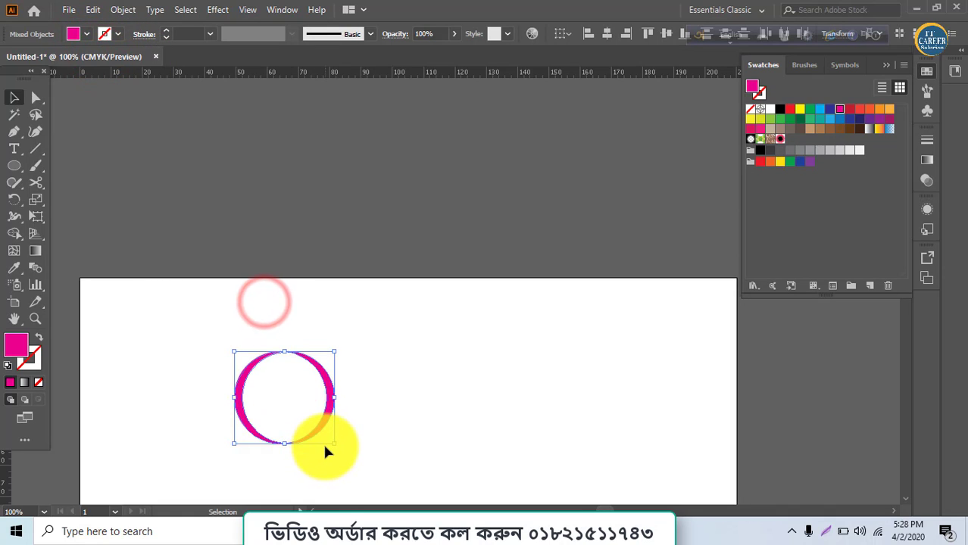
Add a concentric copy of the magenta ring scaled down to about 24 mm wide and fill it orange
key("a")
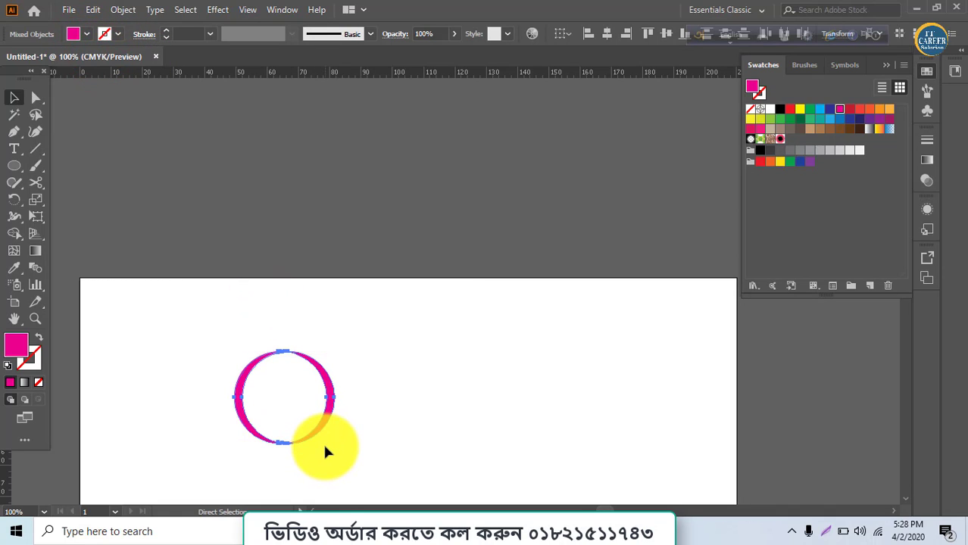
key("v")
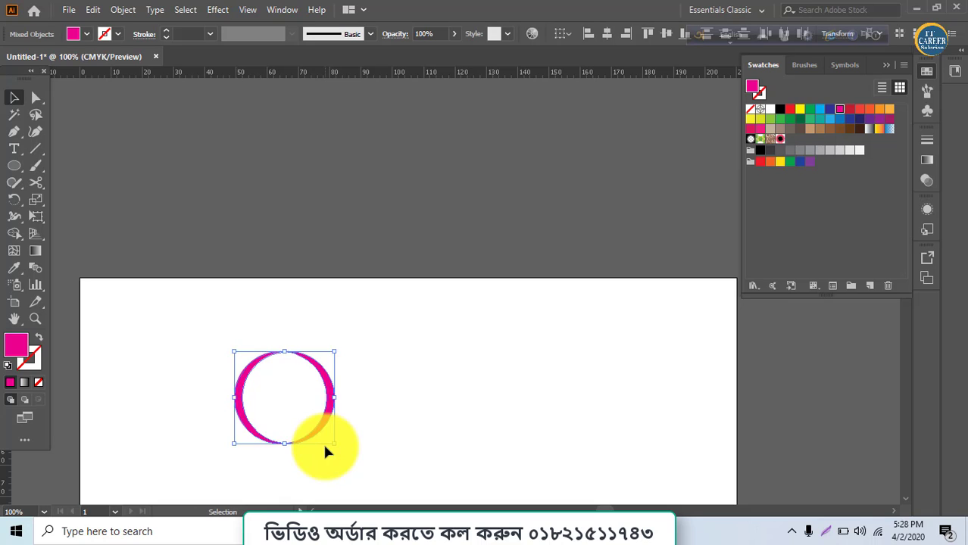
key("a")
key("v")
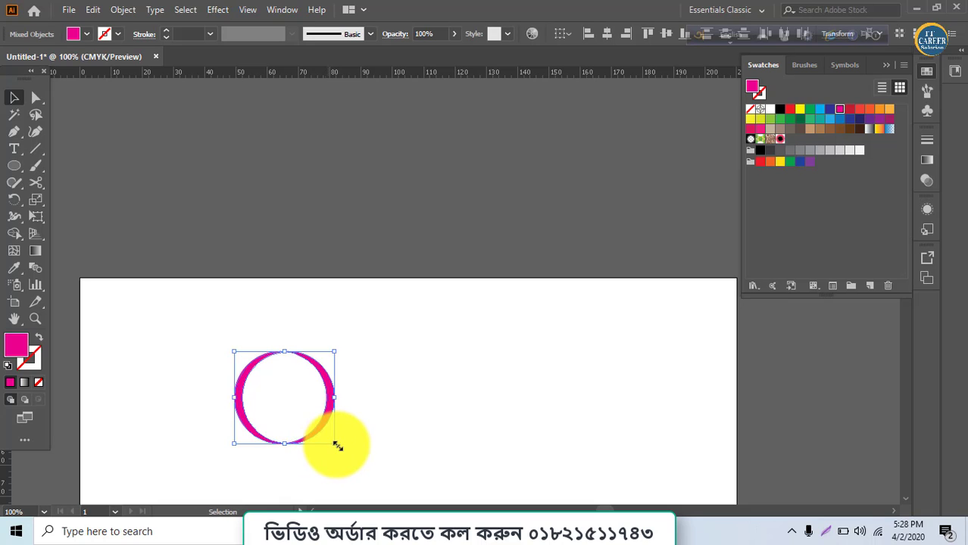
left_click_drag(335, 445, 324, 433)
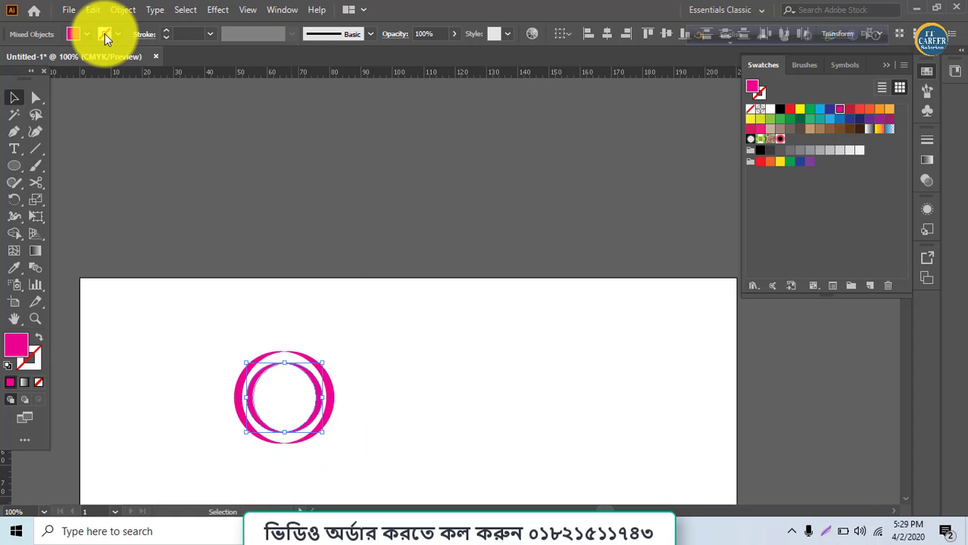
left_click(81, 34)
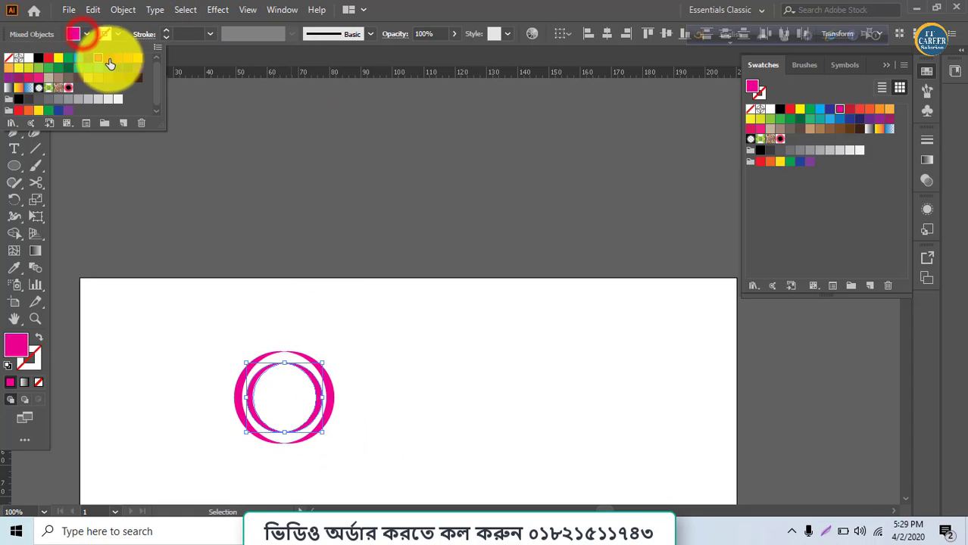
left_click(128, 58)
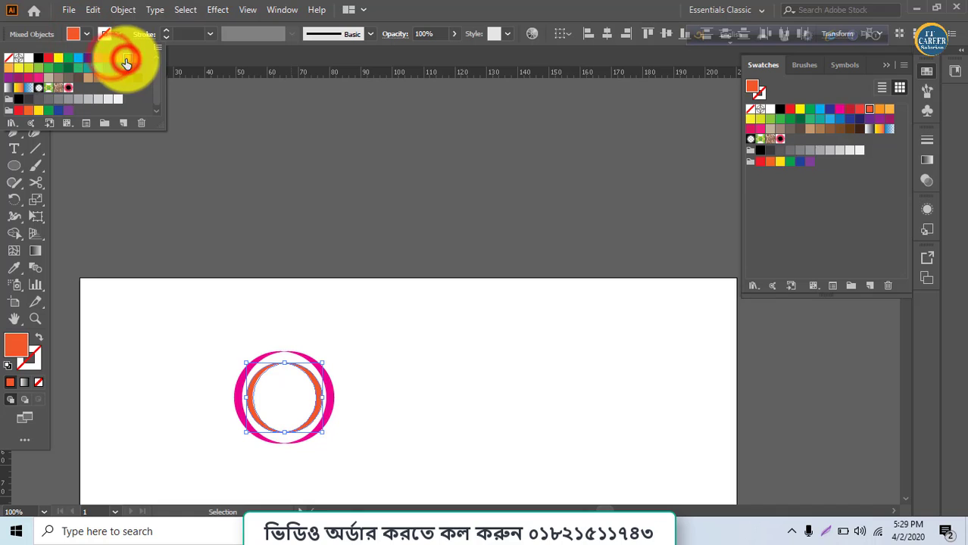
Add a second concentric copy of the outer ring, scaled down to about 17 mm wide inside the orange one, and fill it dark blue
left_click(329, 427)
left_click(329, 427)
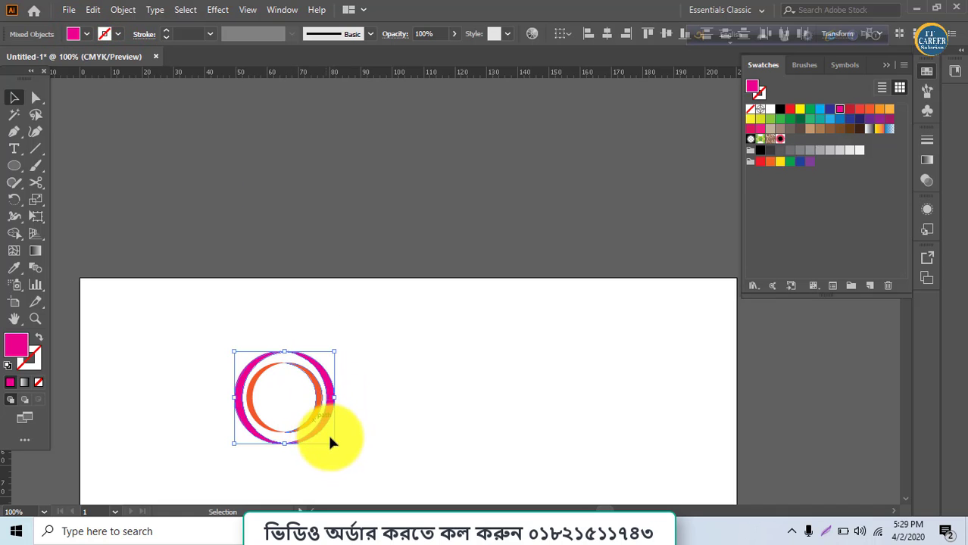
left_click_drag(335, 443, 314, 425)
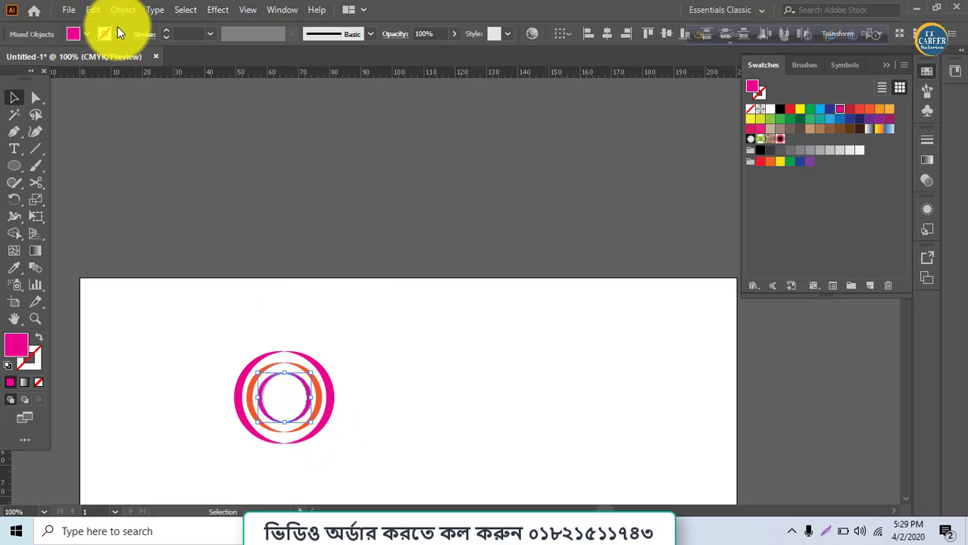
left_click(88, 34)
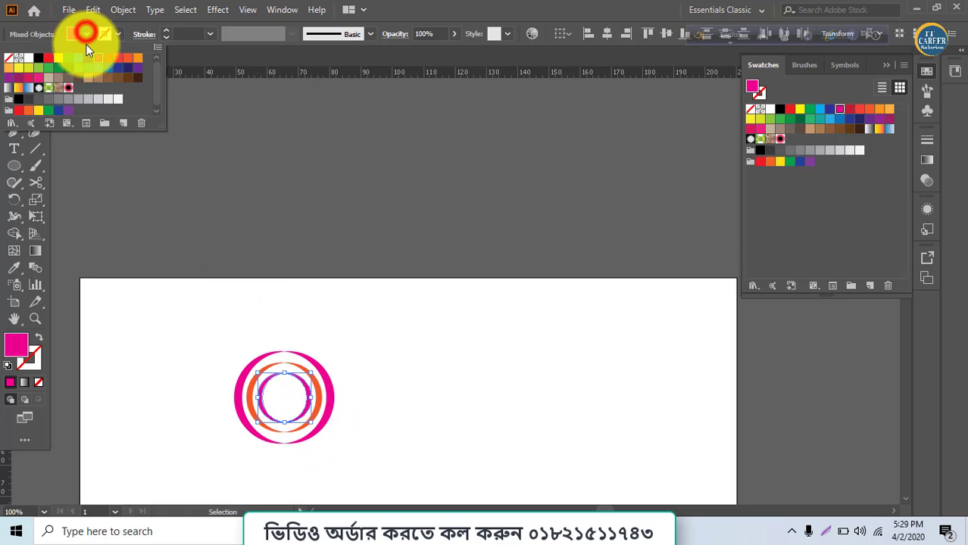
left_click(128, 67)
left_click(195, 271)
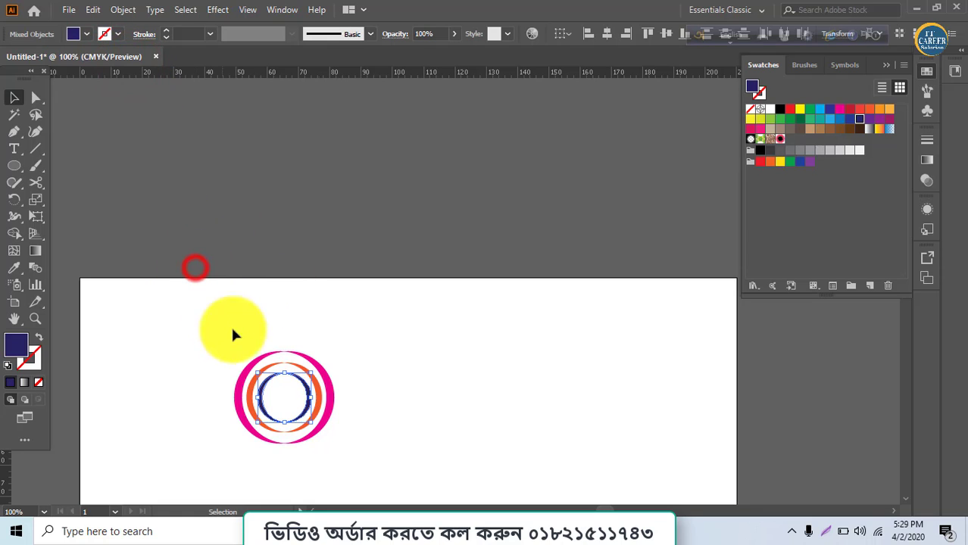
Group the three concentric rings and save the group as a pattern swatch in the Swatches panel
left_click_drag(201, 344, 337, 446)
key("ctrl+g")
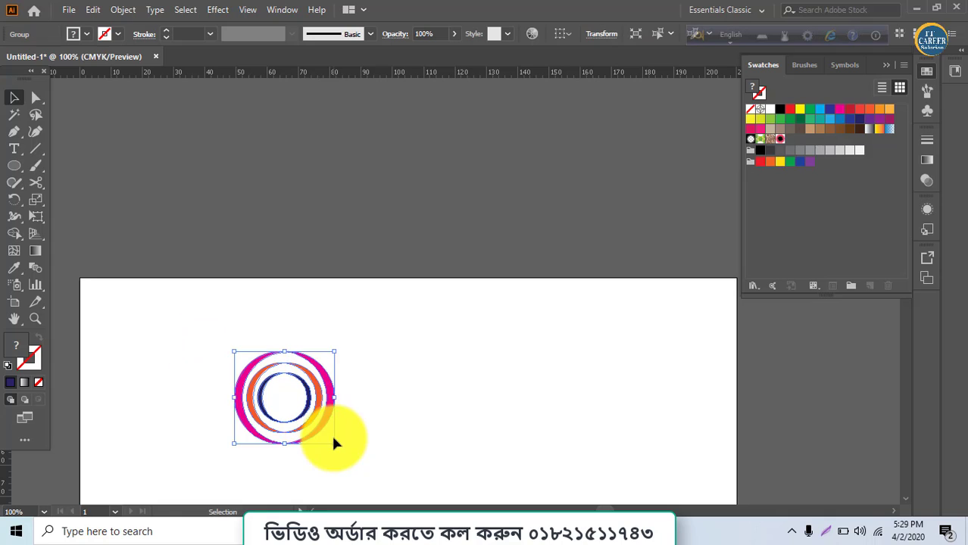
left_click_drag(307, 406, 804, 140)
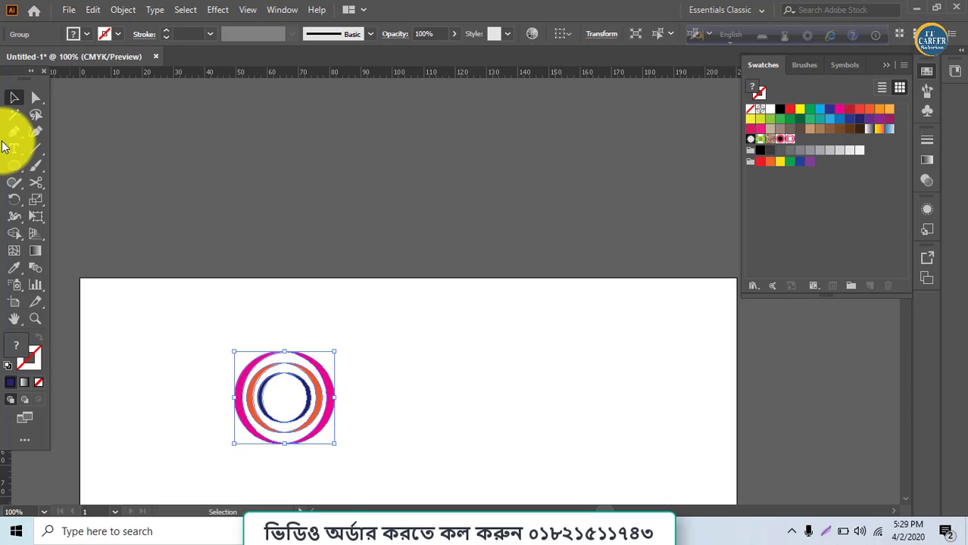
Draw a rectangle about 107 by 52 mm above the rings and fill it with the new ring pattern swatch
left_click_drag(14, 165, 41, 167)
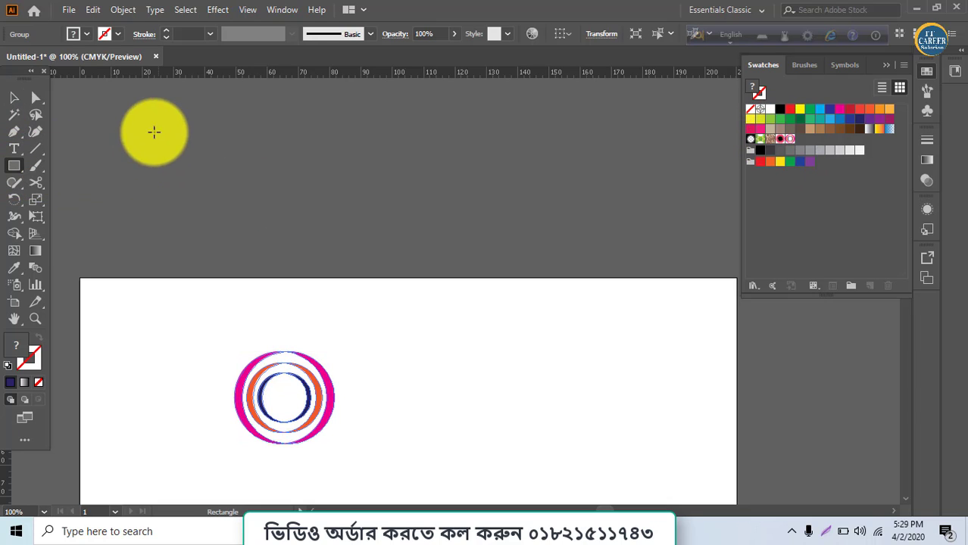
left_click_drag(152, 129, 476, 282)
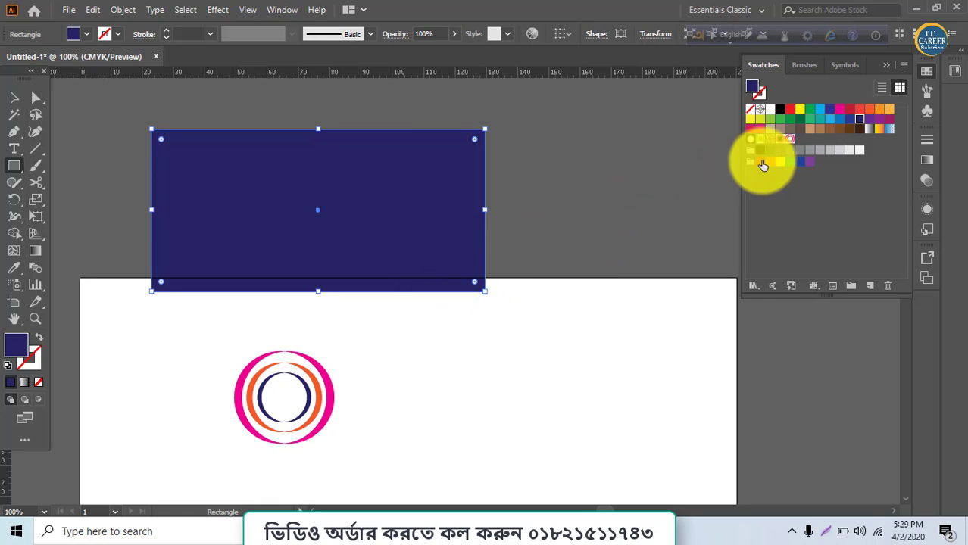
left_click(790, 139)
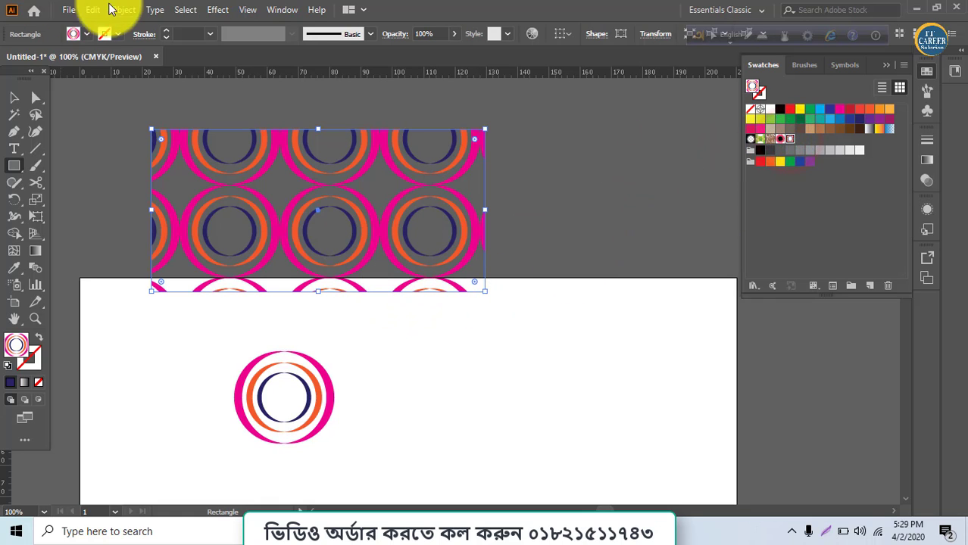
Move the patterned rectangle up clear of the artboard and delete the original ring group
left_click(14, 97)
left_click(566, 265)
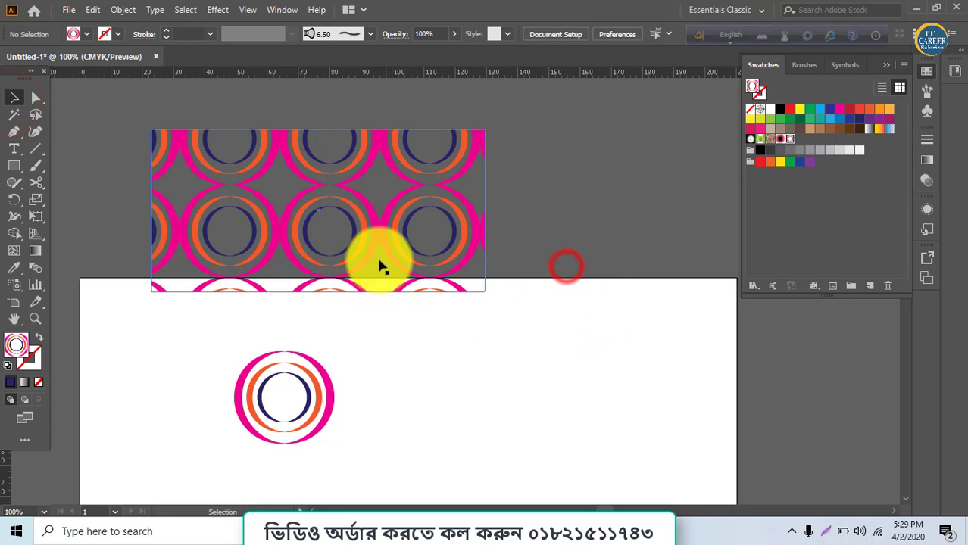
left_click_drag(363, 248, 388, 212)
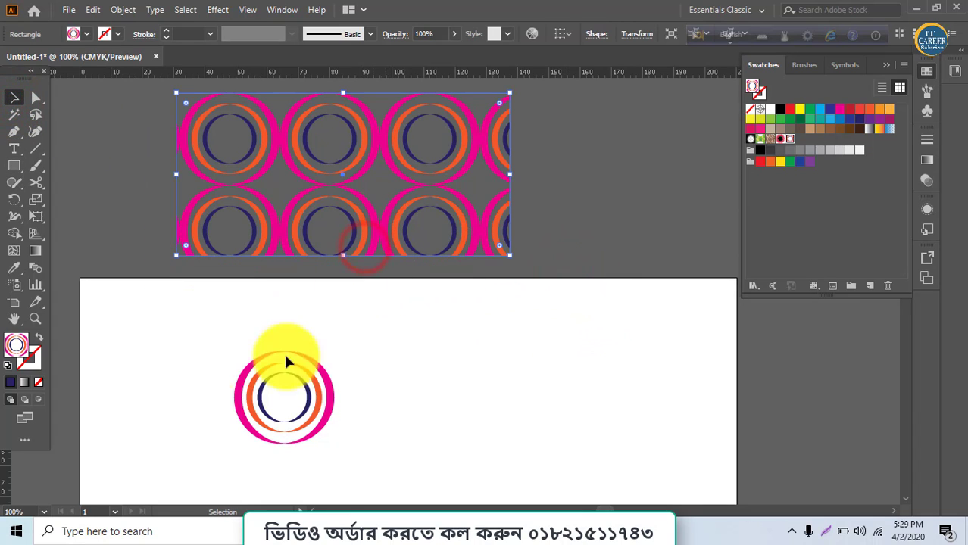
left_click(286, 429)
key("Delete")
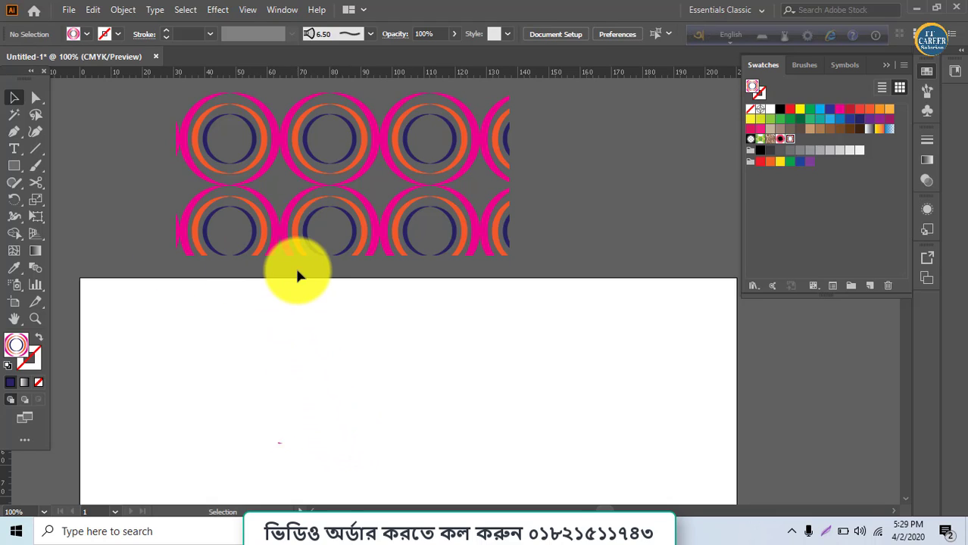
Add a line of 72 pt placeholder text at the artboard's upper edge and fill it with the concentric ring pattern swatch
left_click(13, 148)
left_click(310, 362)
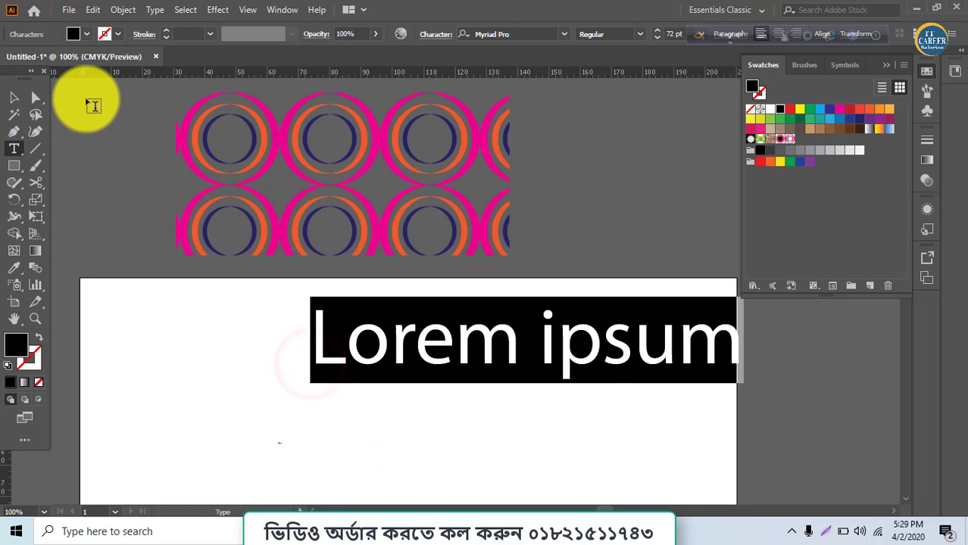
left_click(14, 97)
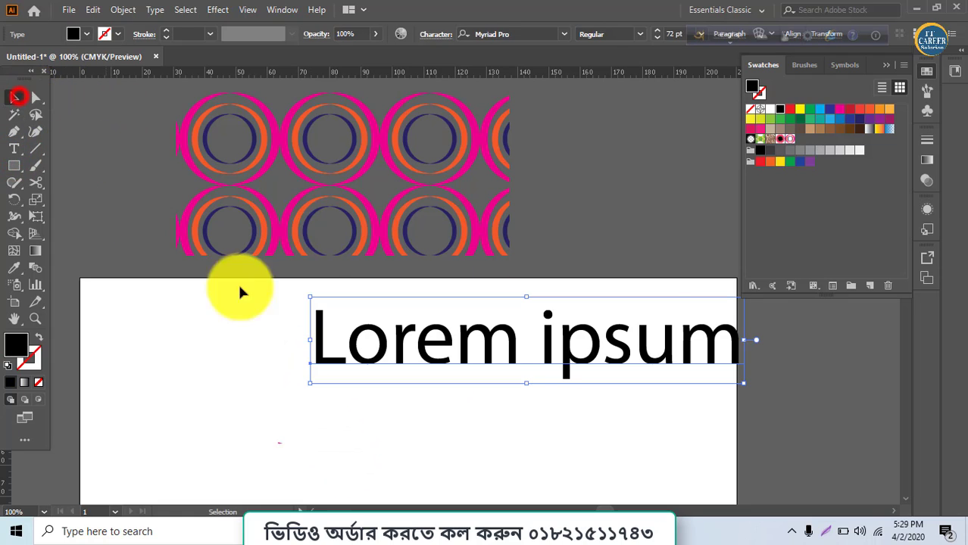
left_click(790, 140)
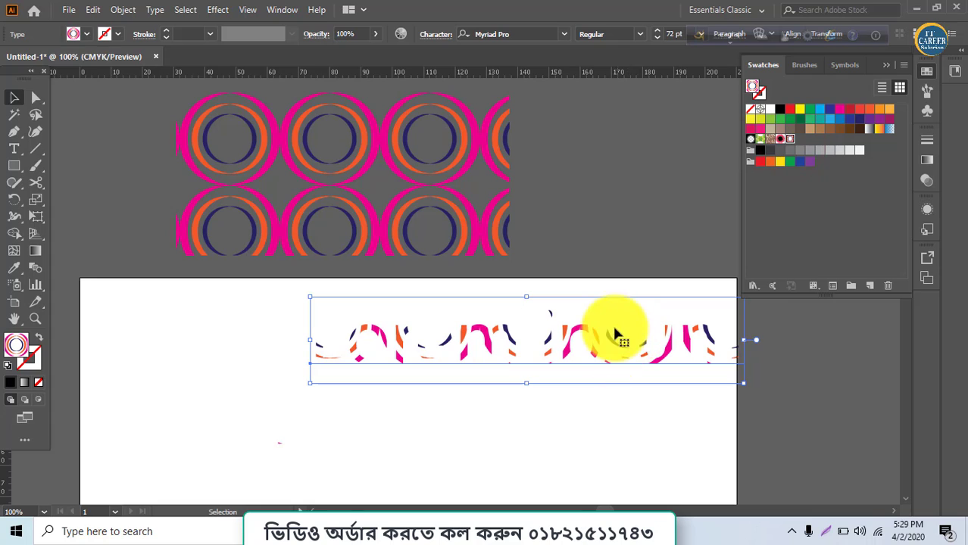
left_click_drag(587, 368, 612, 329)
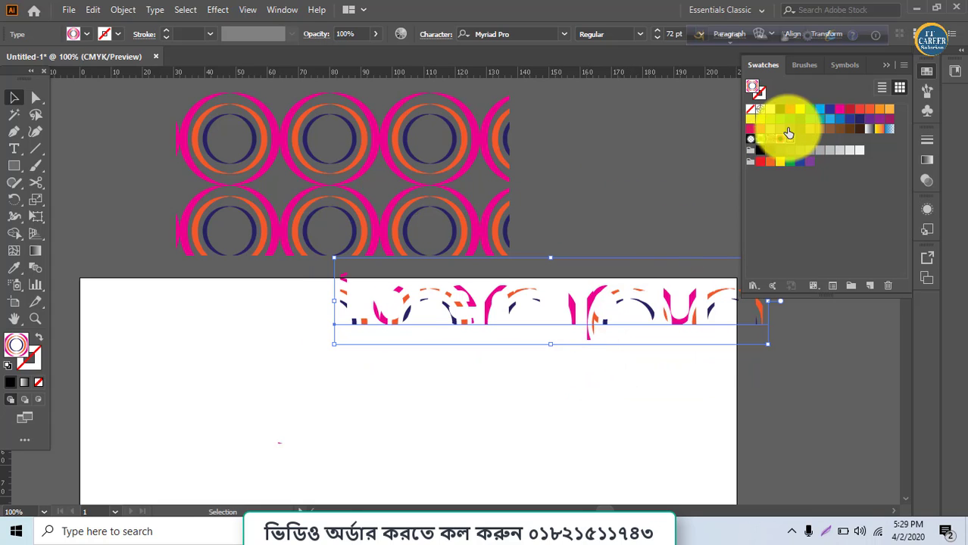
Fill the placeholder text with the red and black burst pattern swatch and move it fully onto the artboard
left_click(773, 142)
left_click(768, 142)
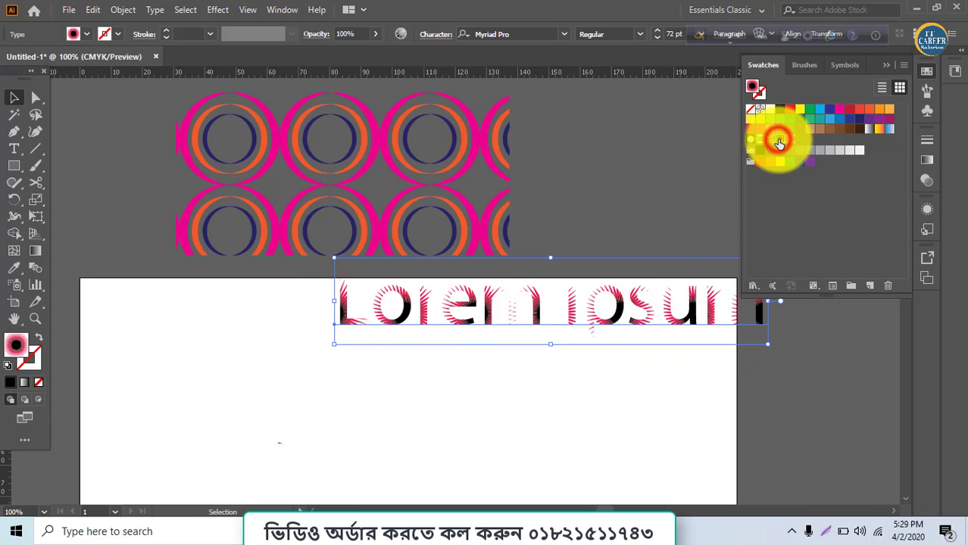
left_click(767, 140)
left_click(778, 140)
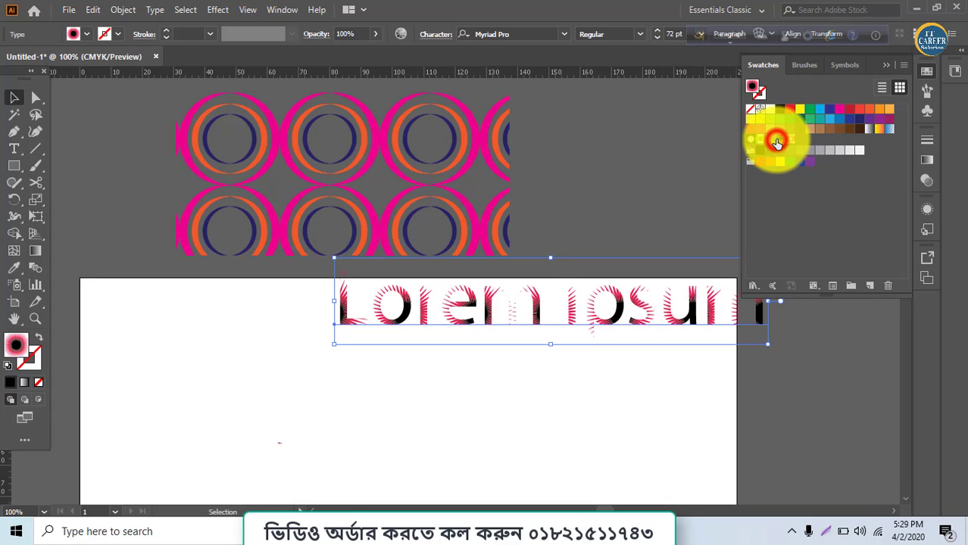
left_click_drag(628, 321, 741, 219)
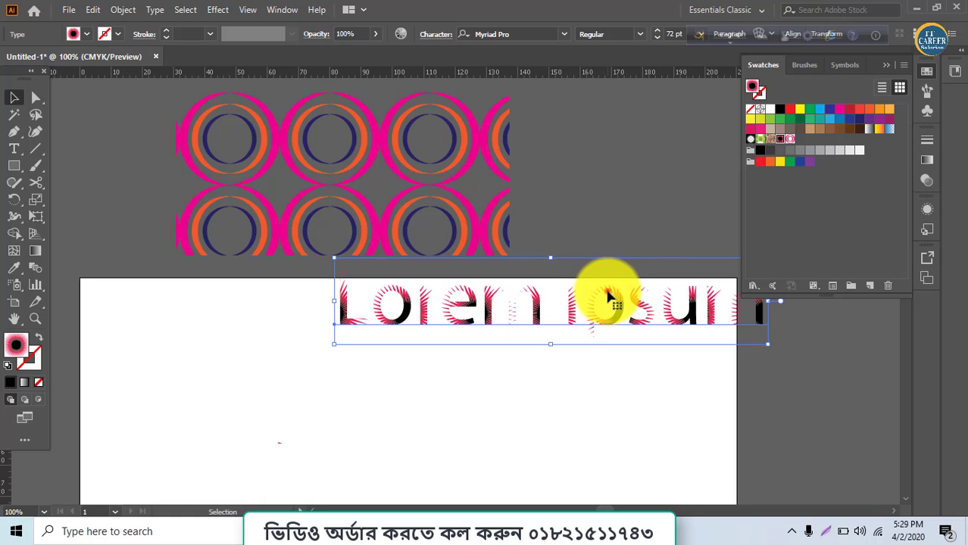
left_click_drag(610, 297, 511, 382)
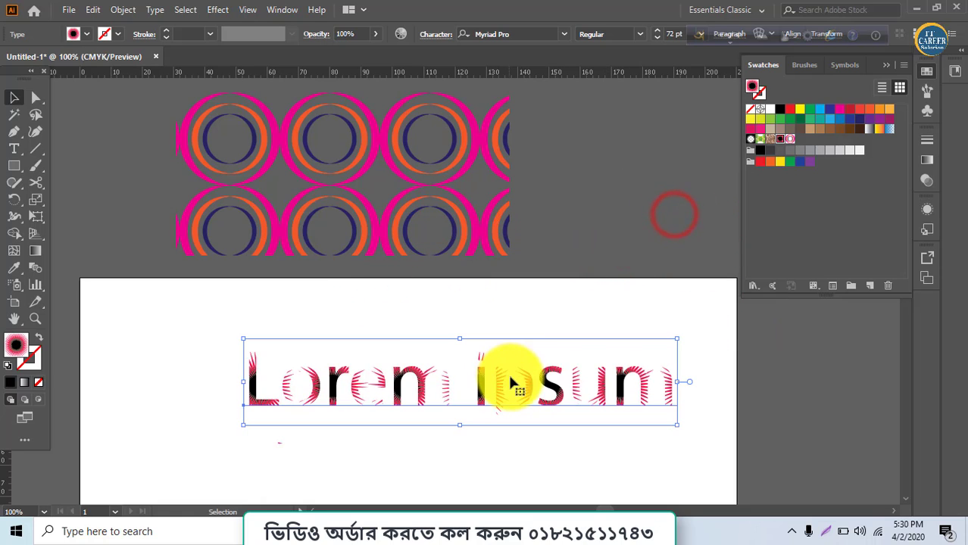
left_click(611, 282)
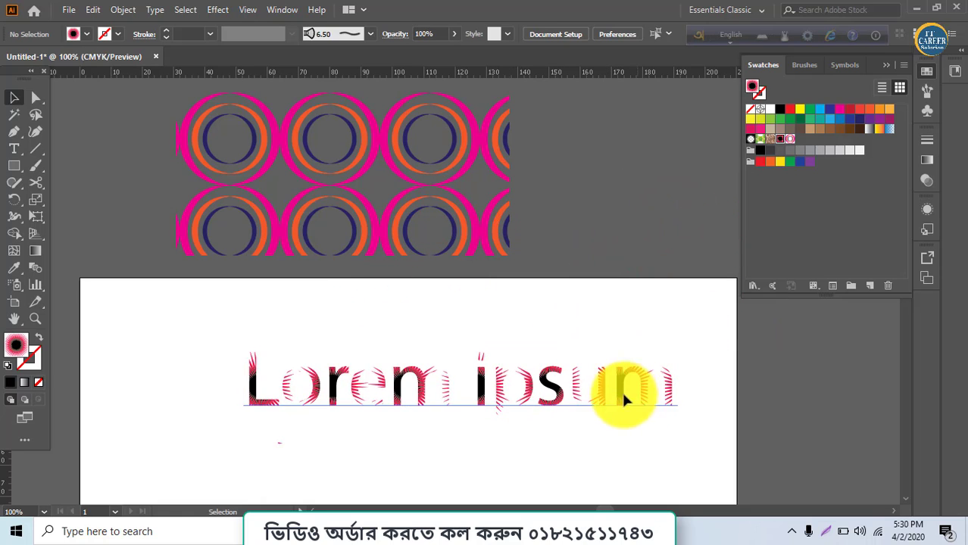
Draw an eleven-pointed star about 30 mm wide below the text and fill it with plain yellow
scroll(622, 390, "down", 2)
left_click(15, 168)
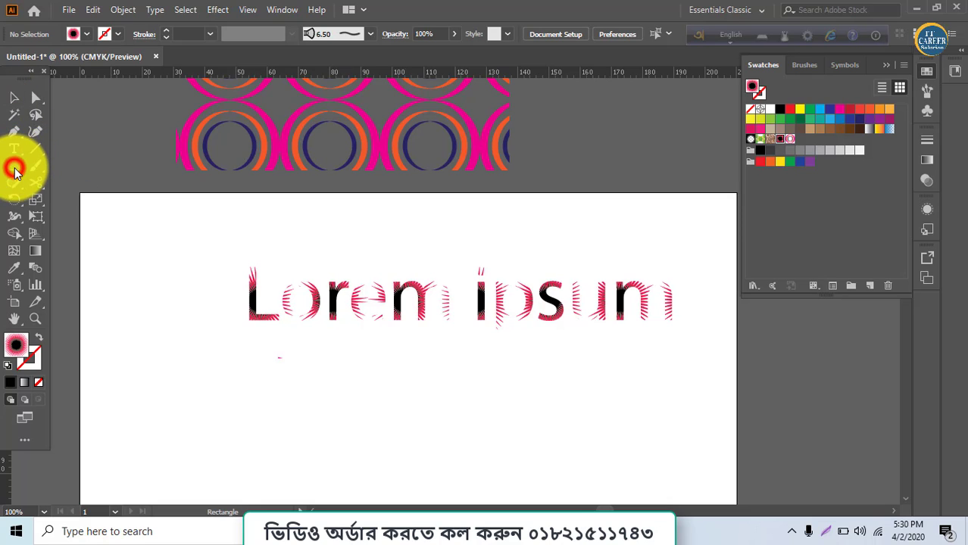
left_click(40, 232)
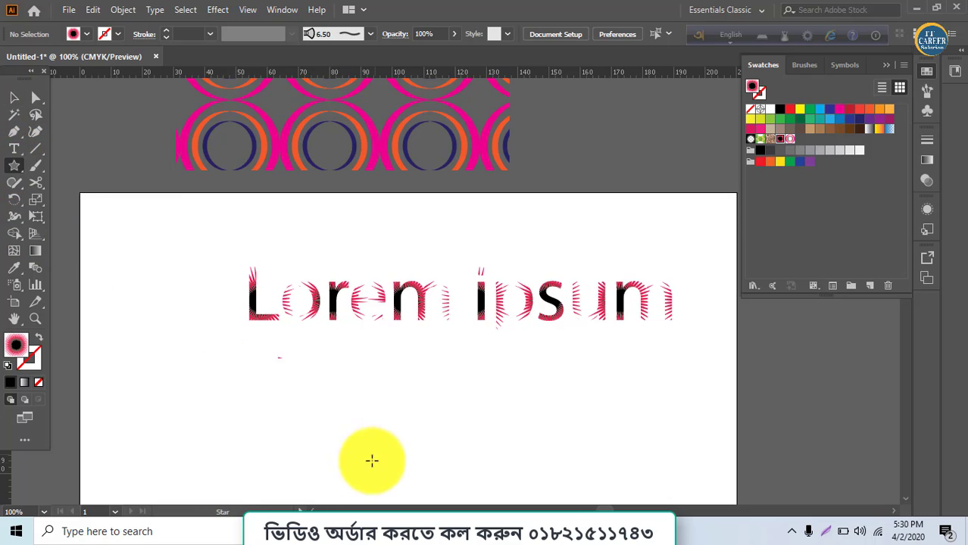
left_click_drag(281, 396, 309, 434)
key("Down")
key("Down")
key("Down")
key("Down")
key("Down")
key("Down")
key("Down")
key("Down")
key("Down")
key("Down")
key("Down")
key("Down")
key("Down")
key("Down")
key("Down")
key("Down")
key("Down")
key("Down")
key("Down")
key("Down")
key("Down")
key("Down")
key("Down")
key("Down")
key("Down")
key("Down")
key("Down")
key("Down")
key("Down")
key("Down")
key("Down")
key("Down")
key("Down")
key("Down")
key("Down")
key("Down")
key("Down")
key("Down")
key("Down")
key("Down")
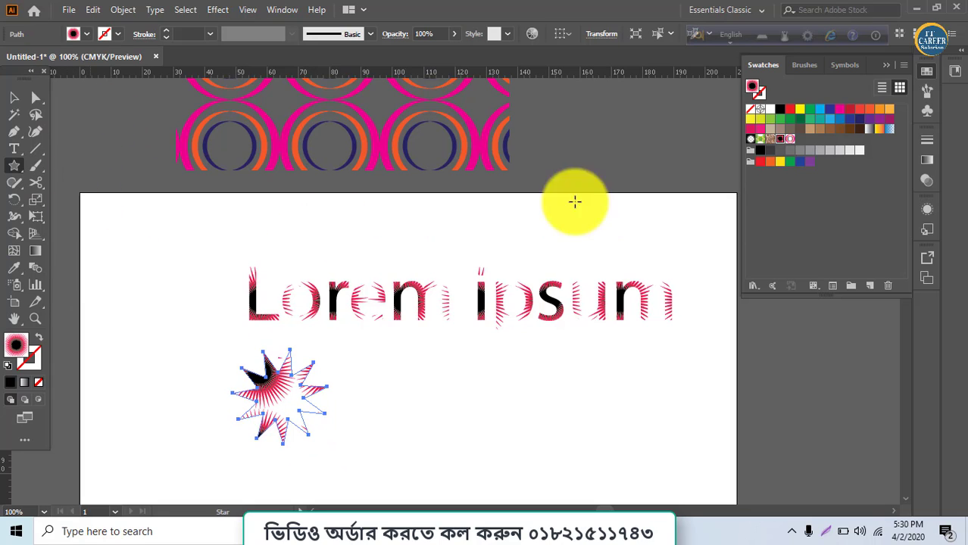
left_click(800, 109)
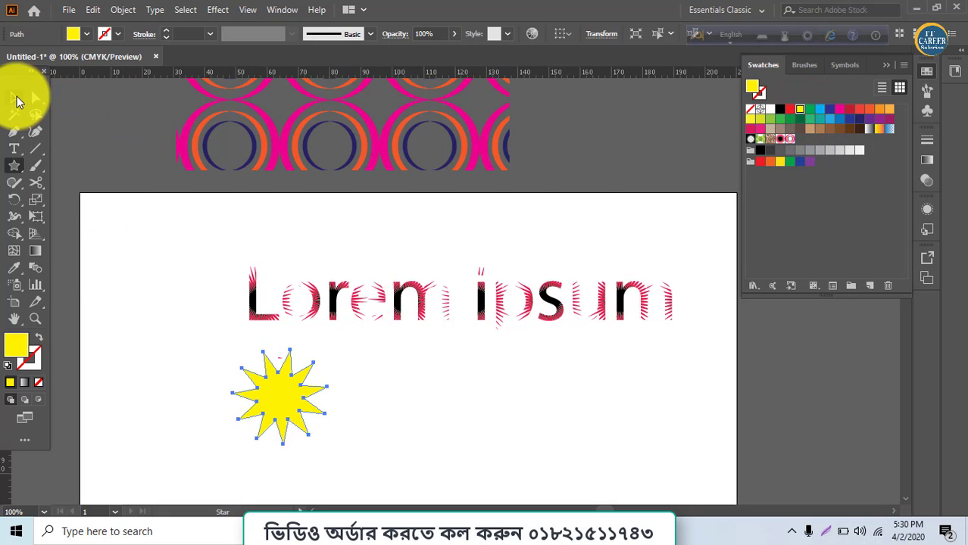
Duplicate the yellow star about 5 mm to the right and repeat the copy five times to form an overlapping row
left_click(16, 97)
left_click_drag(278, 408, 301, 407)
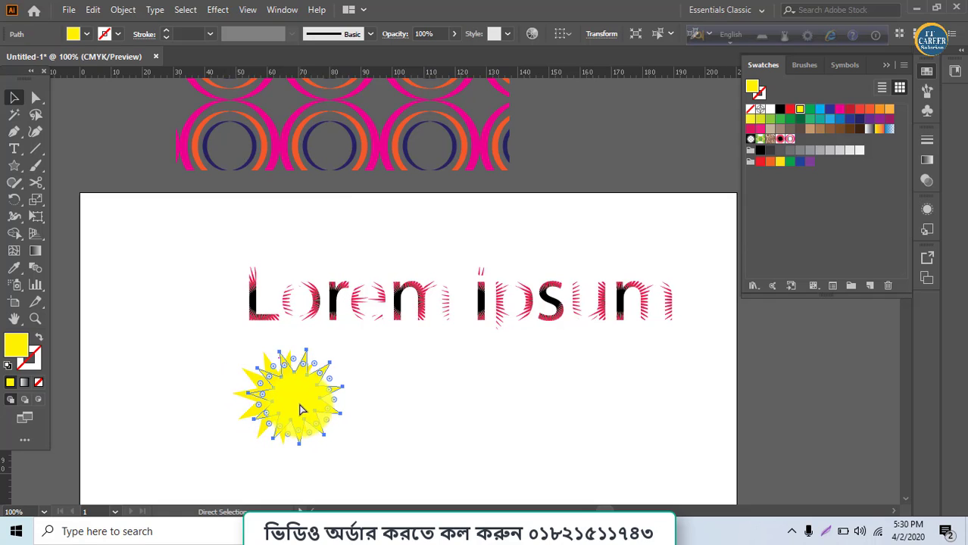
key("ctrl+d")
key("ctrl+d")
key("ctrl+d")
key("ctrl+d")
key("ctrl+d")
Fill all the overlapping stars with the preset orange and yellow linear gradient
left_click_drag(201, 375, 364, 416)
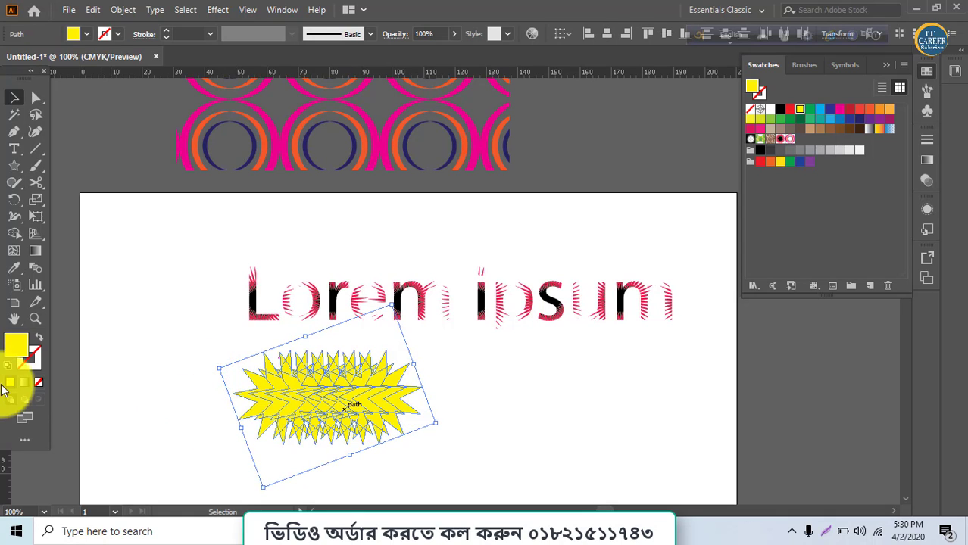
left_click(25, 383)
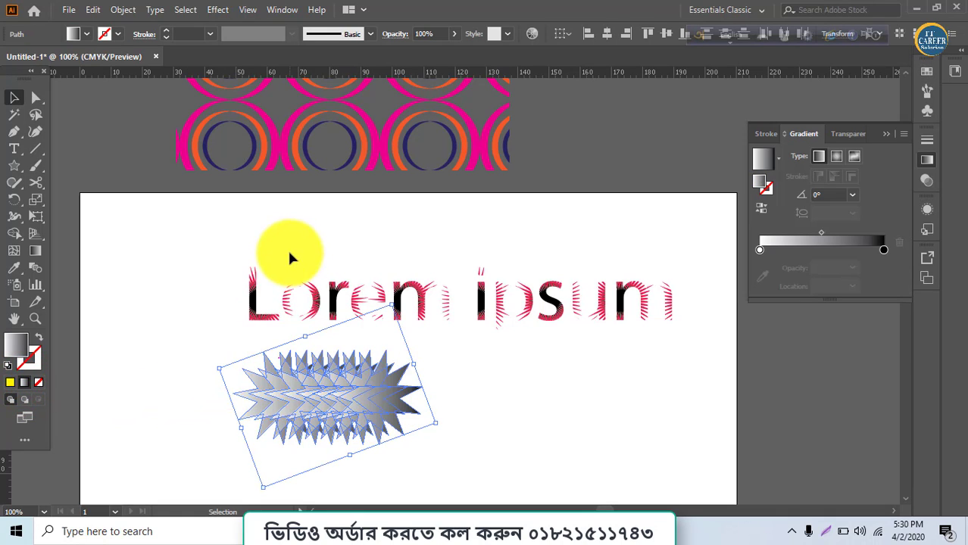
left_click(779, 163)
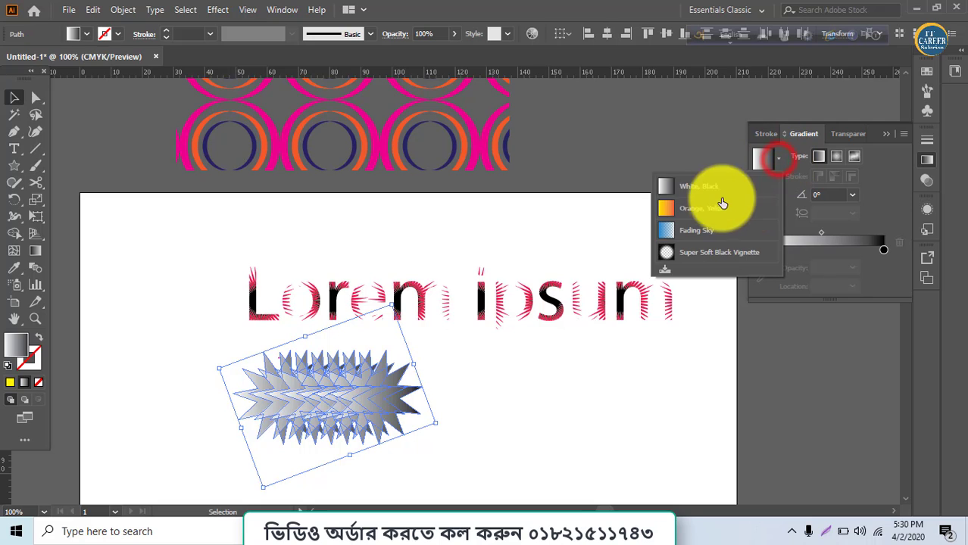
left_click(719, 201)
left_click(629, 436)
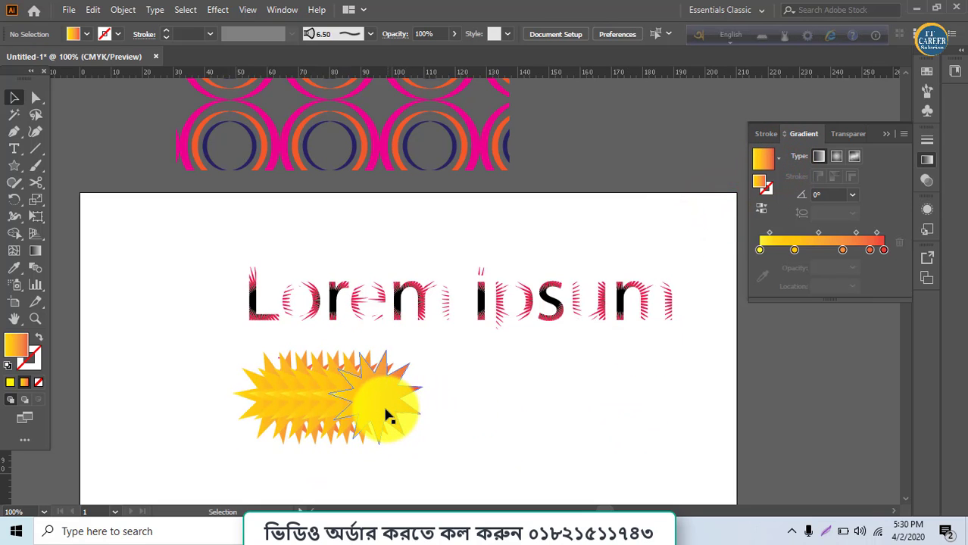
Save the whole row of gradient stars as a new pattern swatch in the Swatches panel
left_click_drag(195, 384, 379, 436)
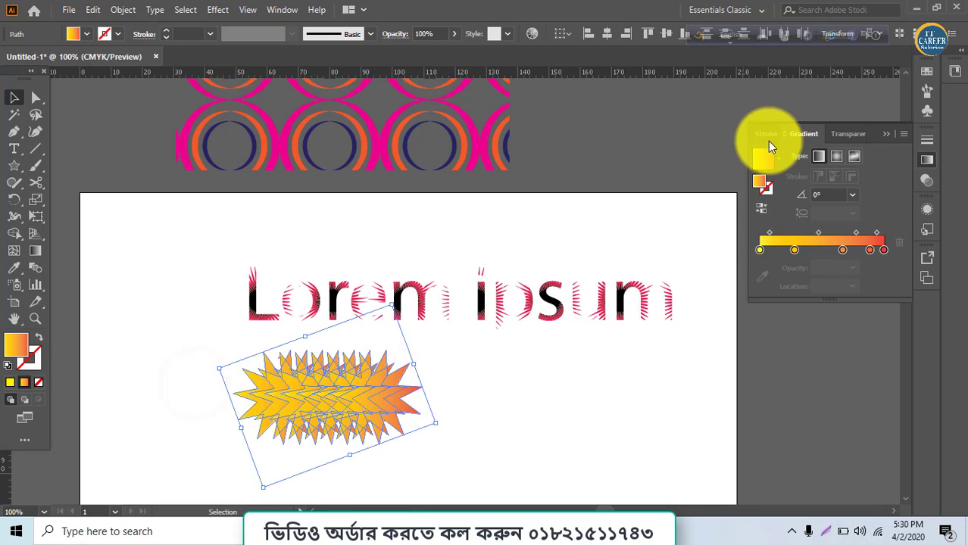
left_click(298, 13)
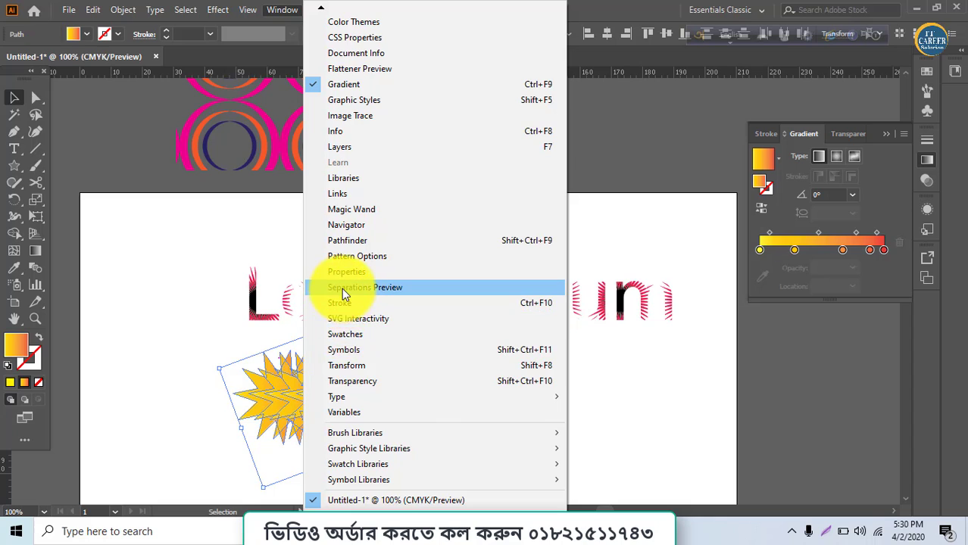
left_click(350, 335)
left_click_drag(314, 387, 859, 135)
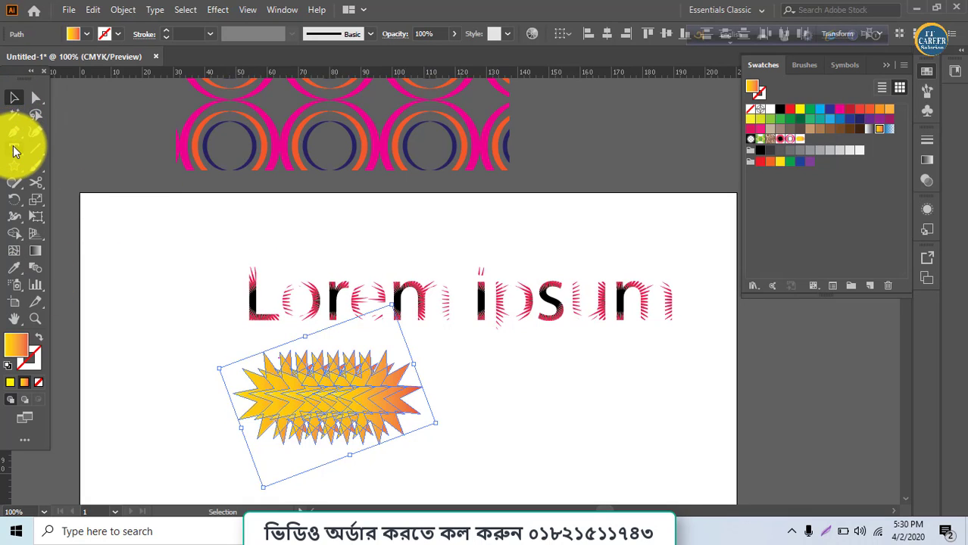
Add a second placeholder text line, fill it with the star pattern swatch and place it directly above the first text
left_click_drag(12, 150, 53, 147)
left_click(543, 254)
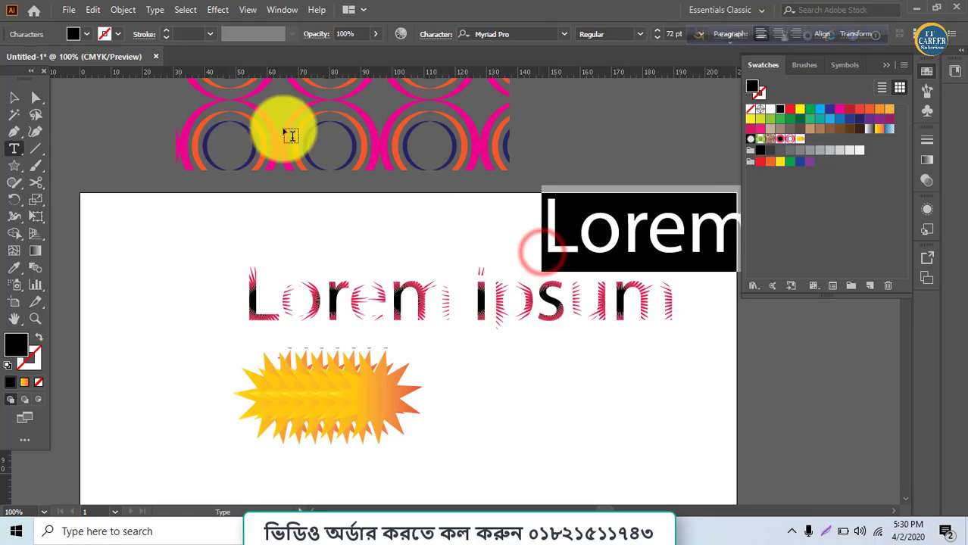
left_click(14, 97)
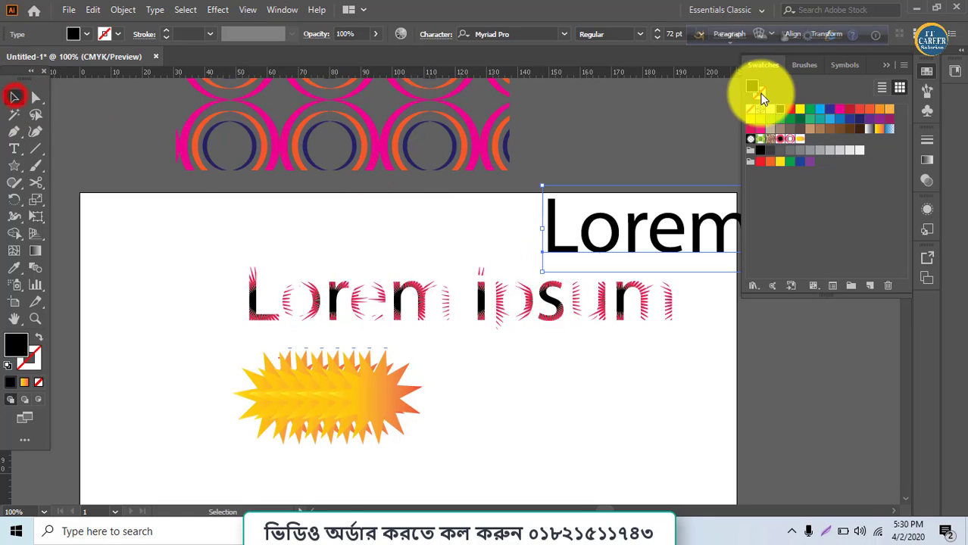
left_click(799, 142)
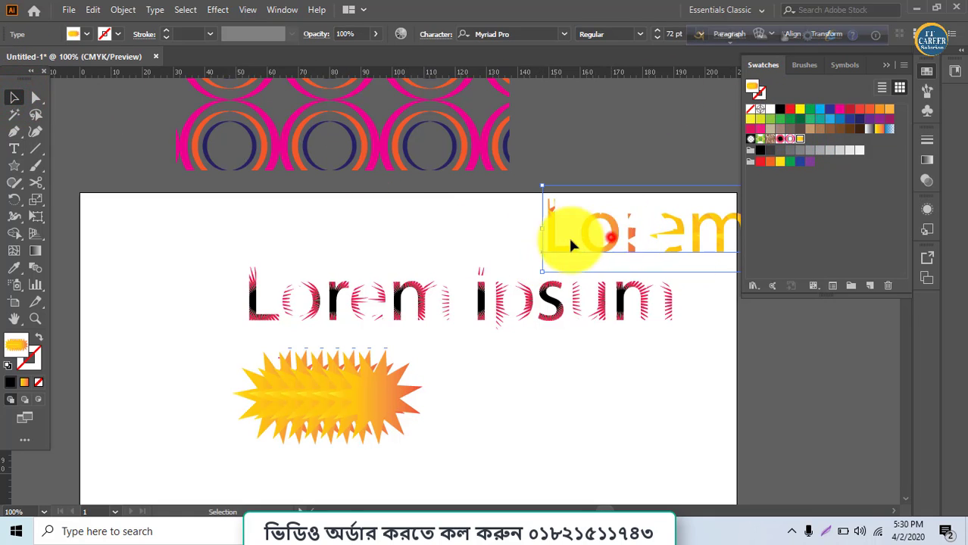
left_click_drag(572, 244, 300, 243)
left_click(661, 150)
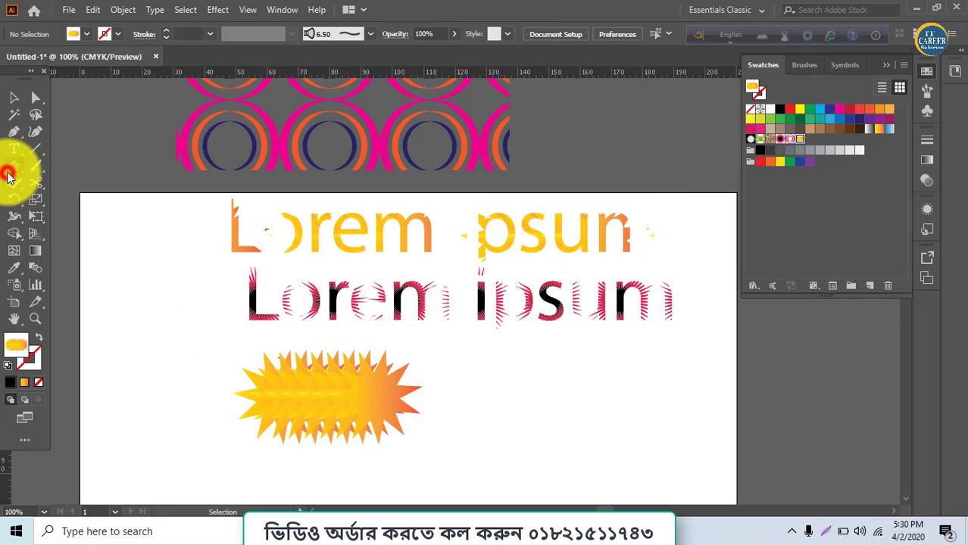
Draw a rectangle about 41 by 25 mm in the artboard's upper-left corner and try different custom pattern swatches as its fill
left_click_drag(8, 174, 47, 167)
left_click_drag(86, 205, 209, 277)
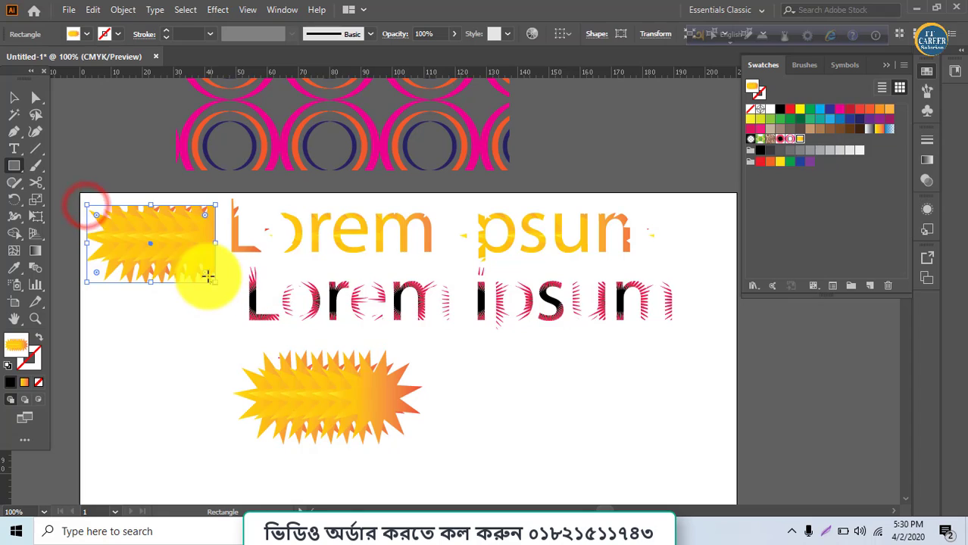
left_click(778, 139)
left_click(799, 138)
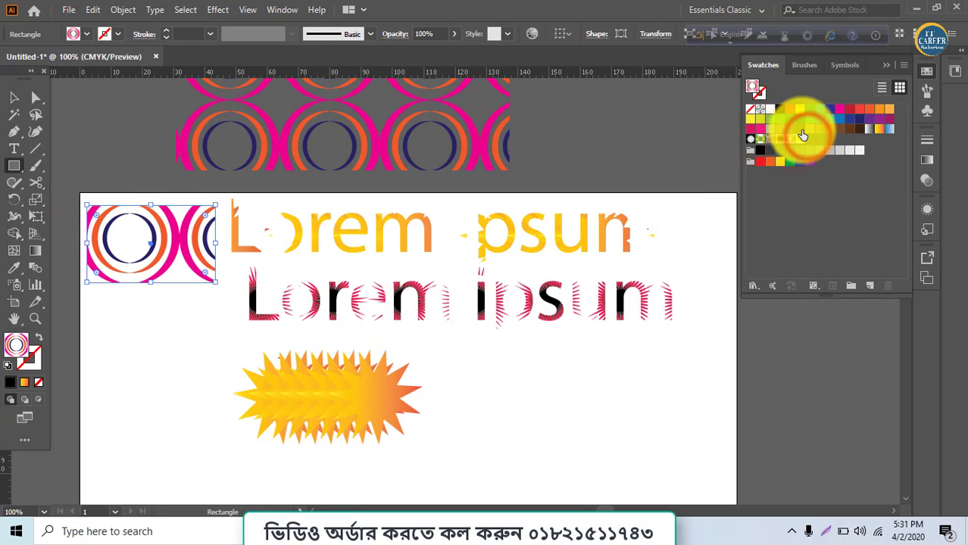